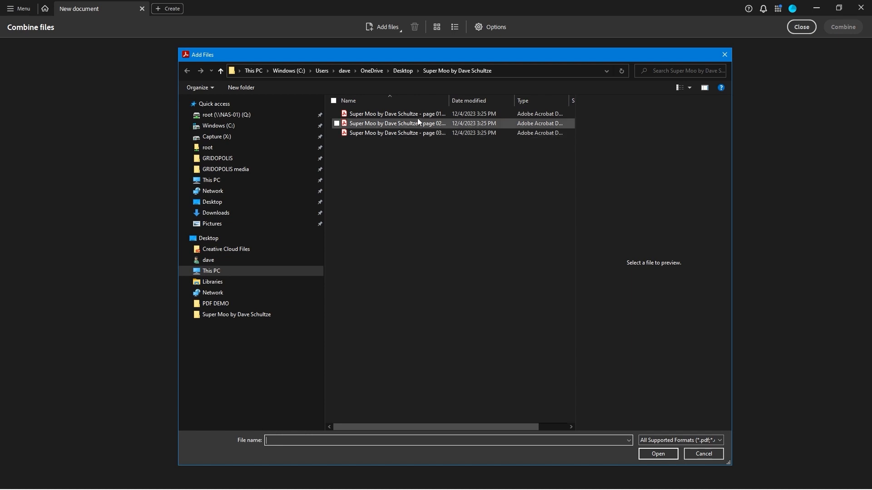
Add the Super Moo page 01, page 02 and page 03 PDF files to the combine list
left_click(417, 124, "ctrl")
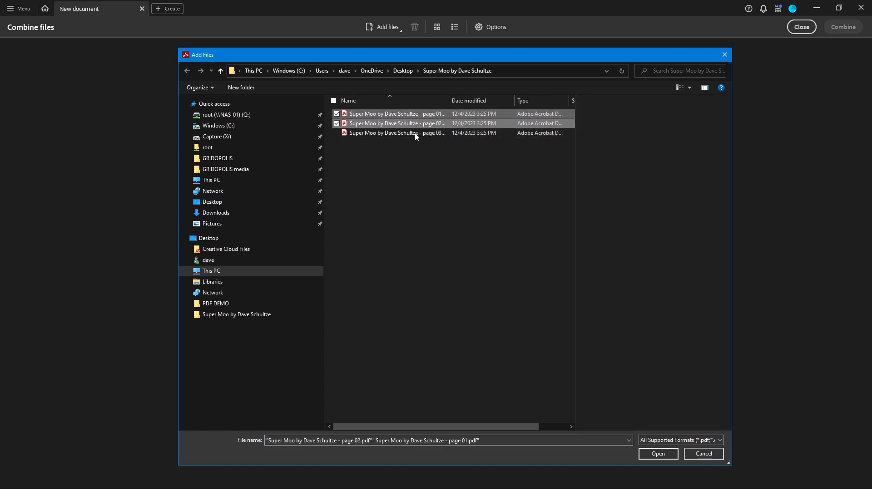
left_click(416, 132, "ctrl")
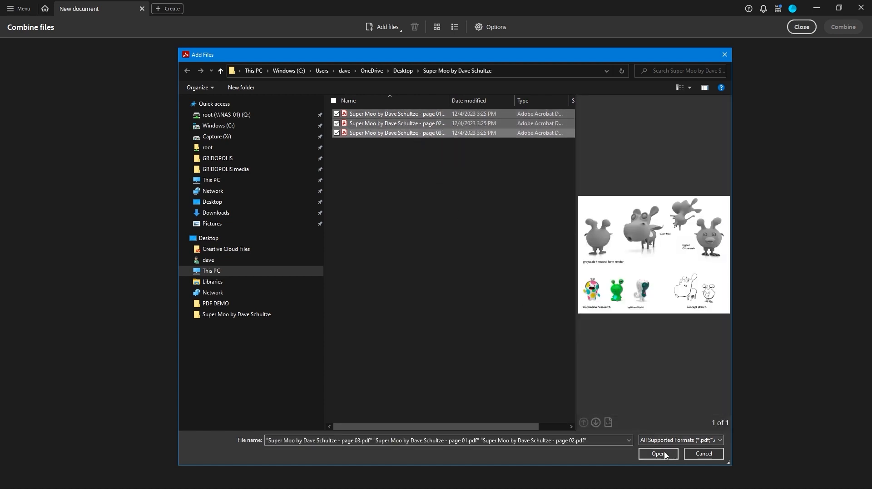
left_click(663, 454)
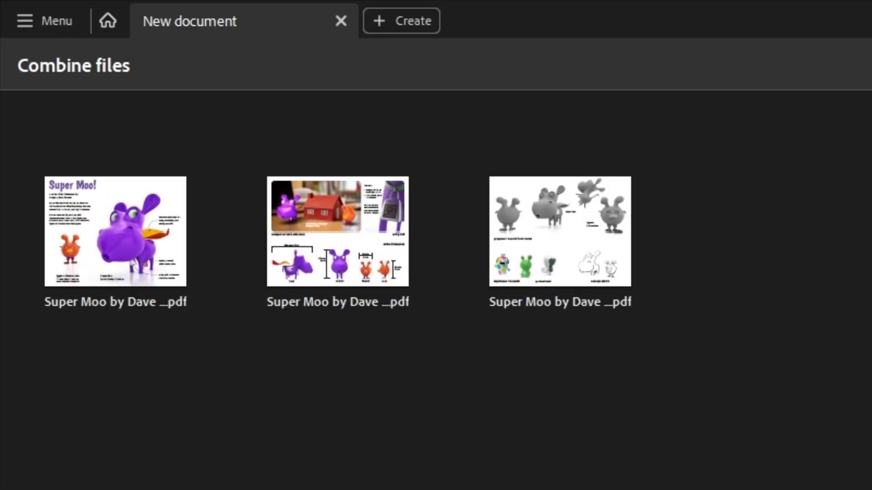
Reorder the files by moving the purple Super Moo title page to the end and back to the front
mouse_move(170, 251)
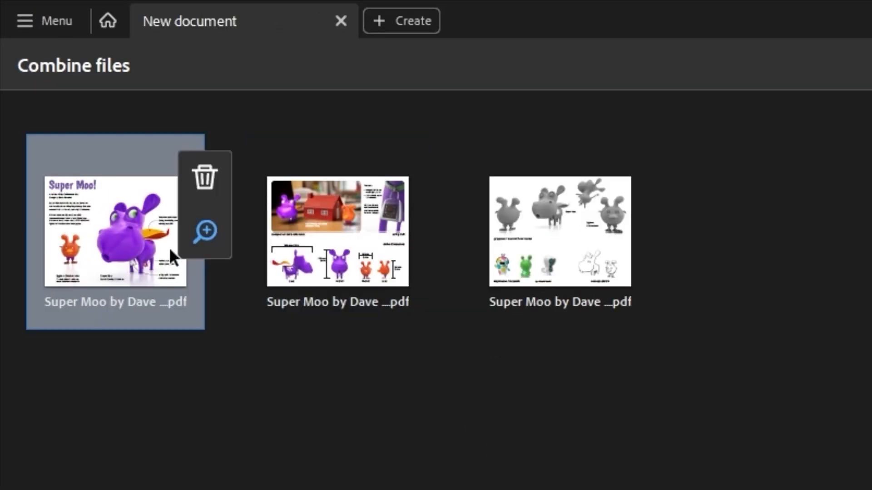
left_click_drag(144, 263, 672, 287)
mouse_move(482, 249)
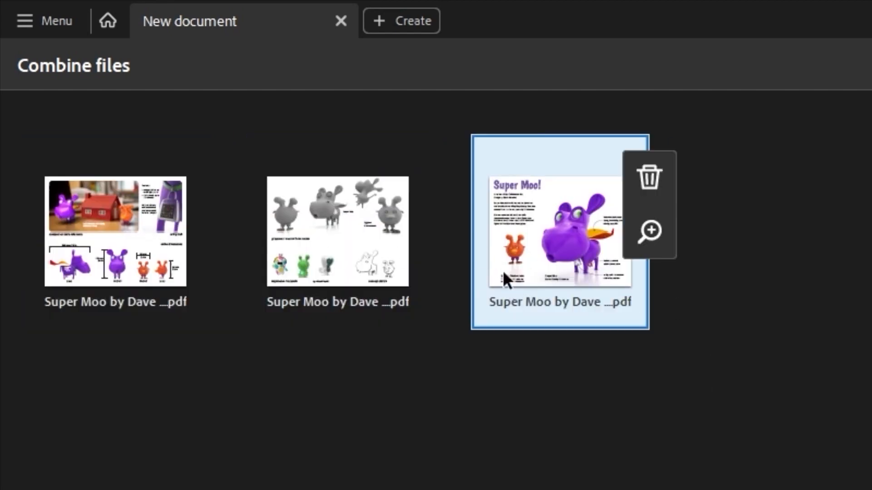
left_click_drag(559, 269, 103, 288)
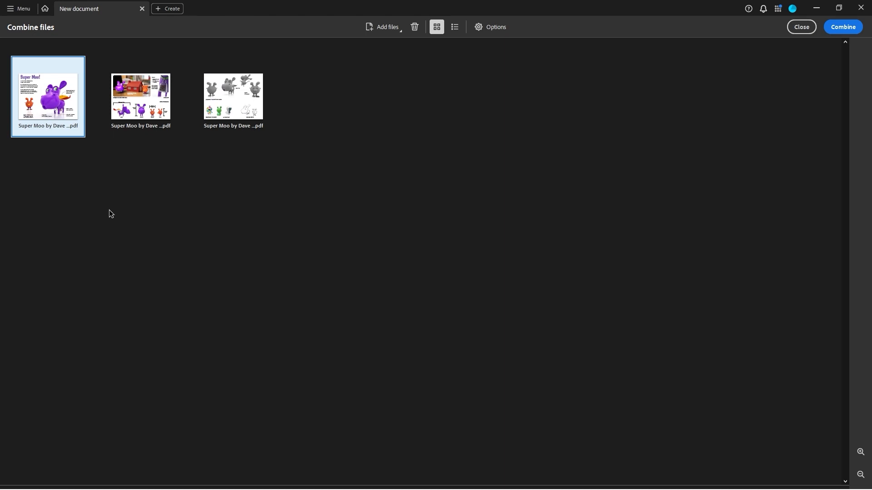
Combine the three files into one PDF and page through it to the last page and back to the first
left_click(845, 28)
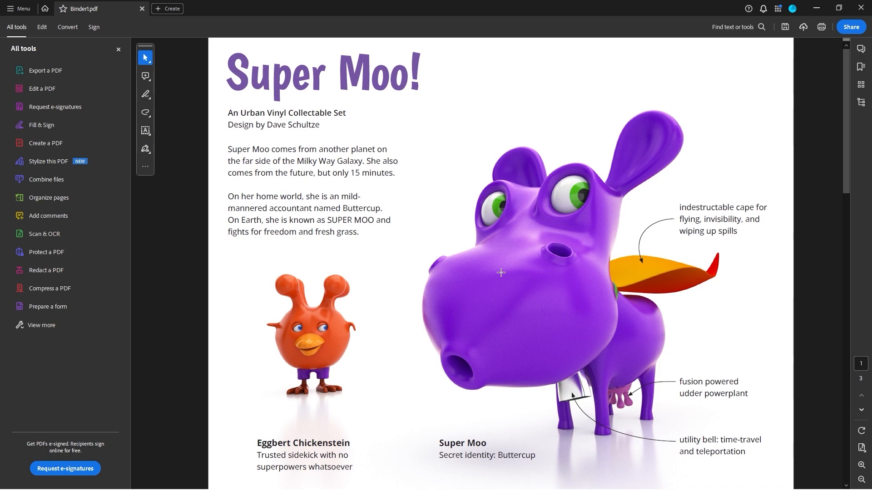
left_click(862, 410)
left_click(861, 411)
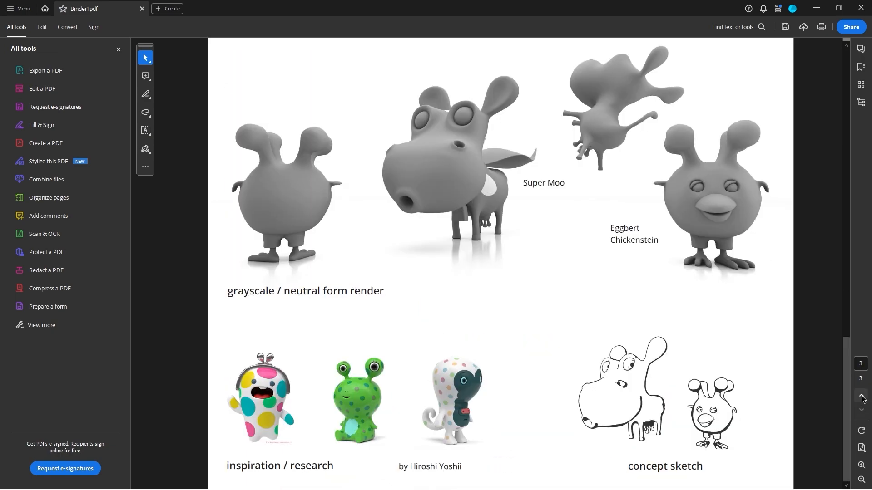
left_click(862, 396)
left_click(861, 396)
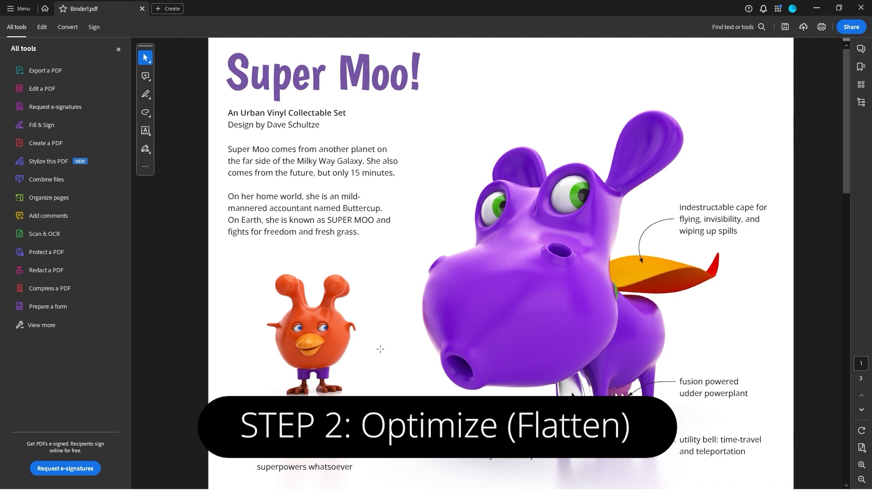
Start saving the combined document as an Optimized PDF and save it under the file name Super Moo
left_click(19, 9)
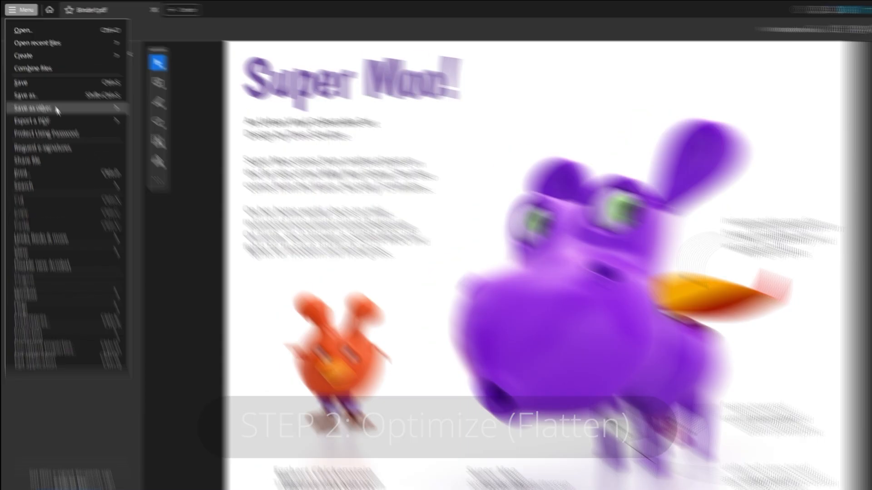
mouse_move(50, 100)
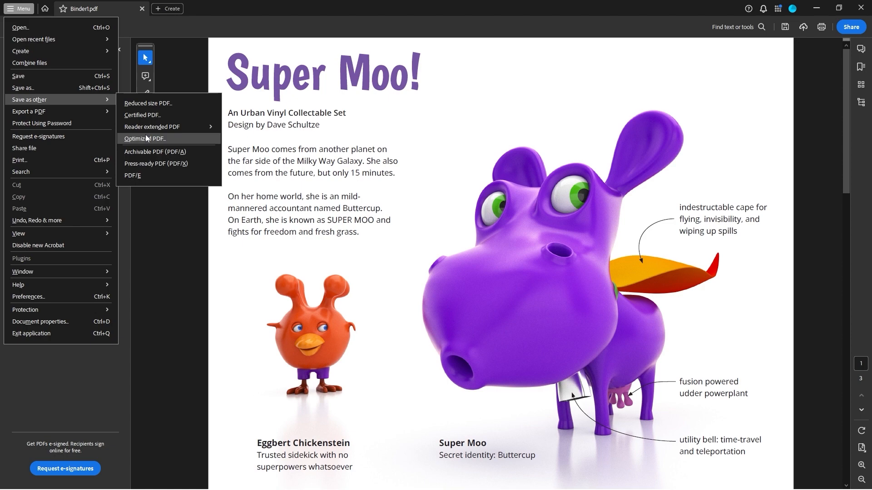
left_click(147, 138)
left_click(476, 273)
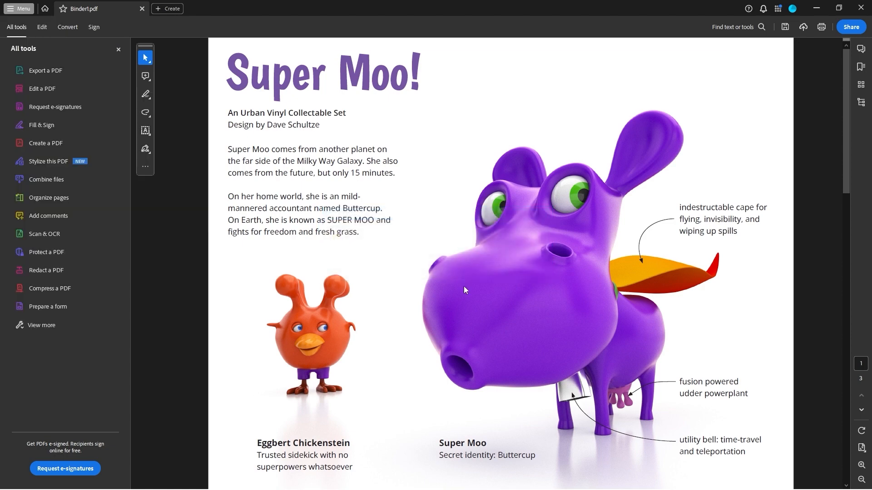
left_click(258, 422)
left_click_drag(257, 422, 221, 420)
type("Super Moo")
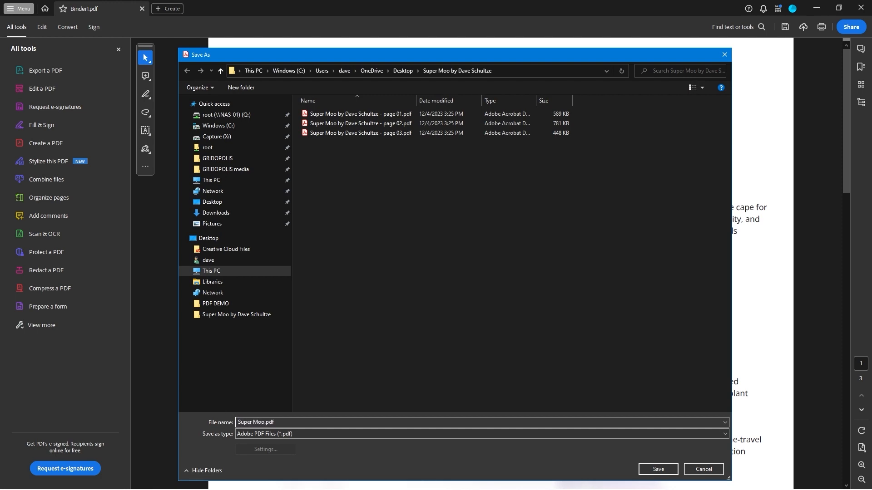
left_click(658, 470)
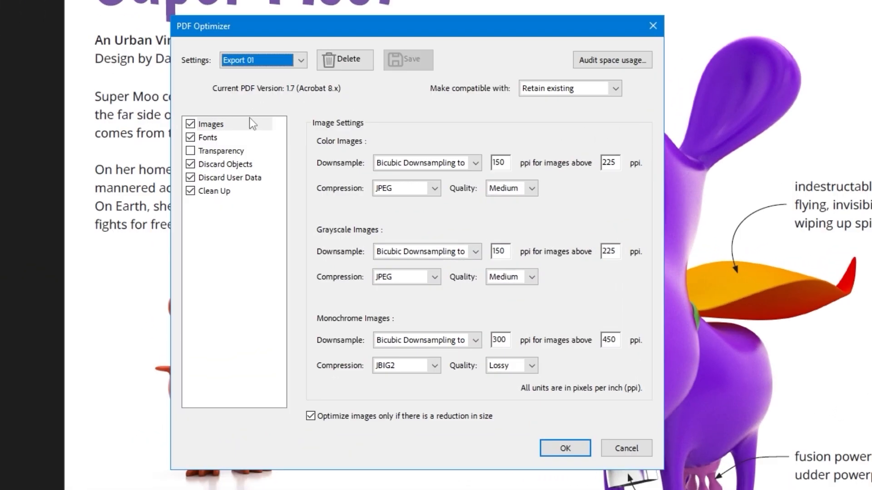
Set color images to downsample to 300 ppi for images above 300 ppi, with High quality
left_click(216, 128)
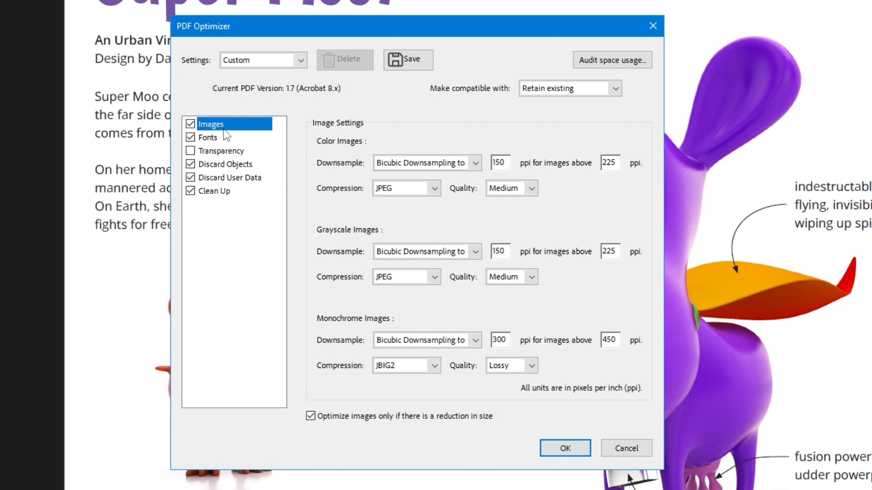
left_click(504, 163)
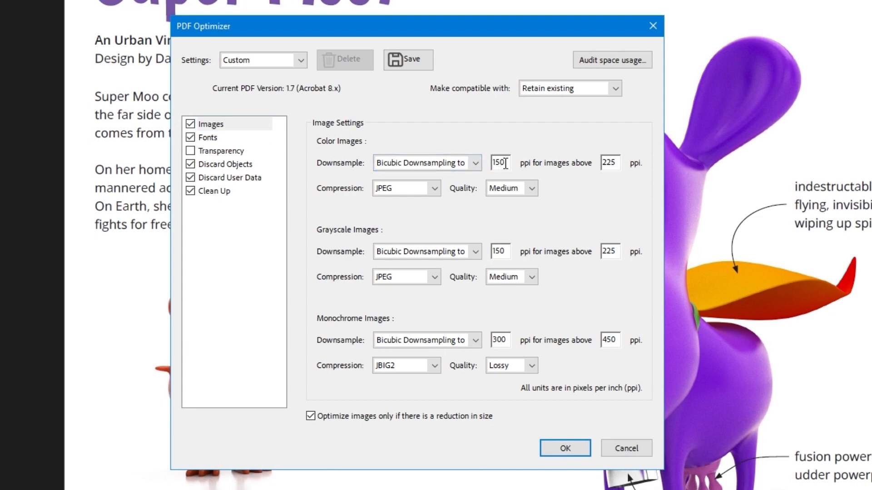
double_click(505, 162)
type("300")
double_click(609, 164)
double_click(610, 163)
type("300")
left_click(526, 188)
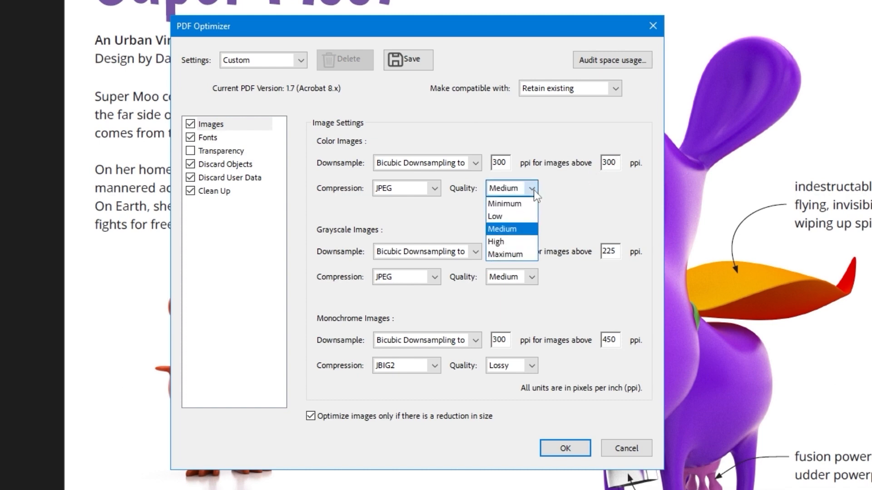
left_click(515, 242)
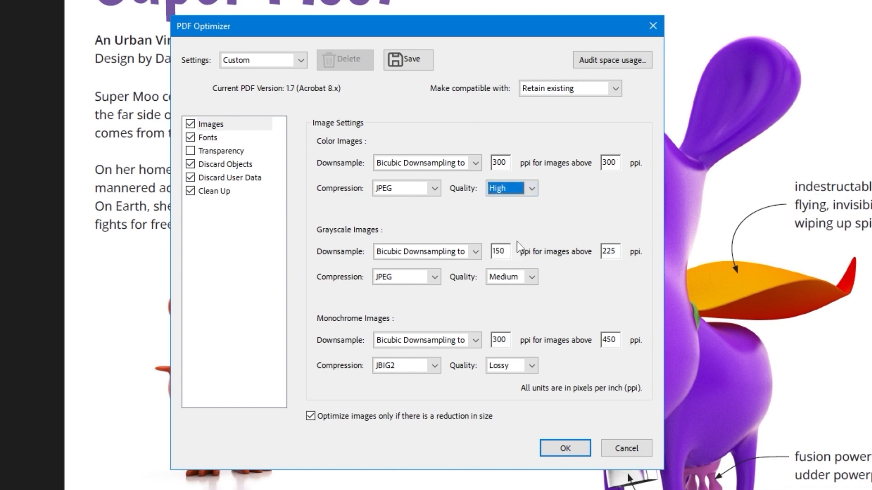
Set grayscale images to downsample to 300 ppi for images above 300 ppi, with High quality
left_click(505, 251)
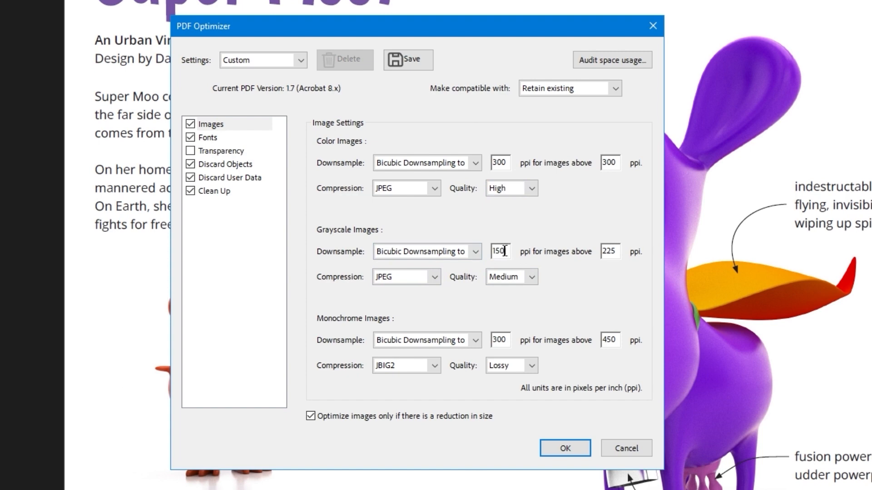
left_click_drag(491, 252, 505, 251)
type("300")
double_click(609, 251)
type("300")
left_click(531, 277)
left_click(507, 331)
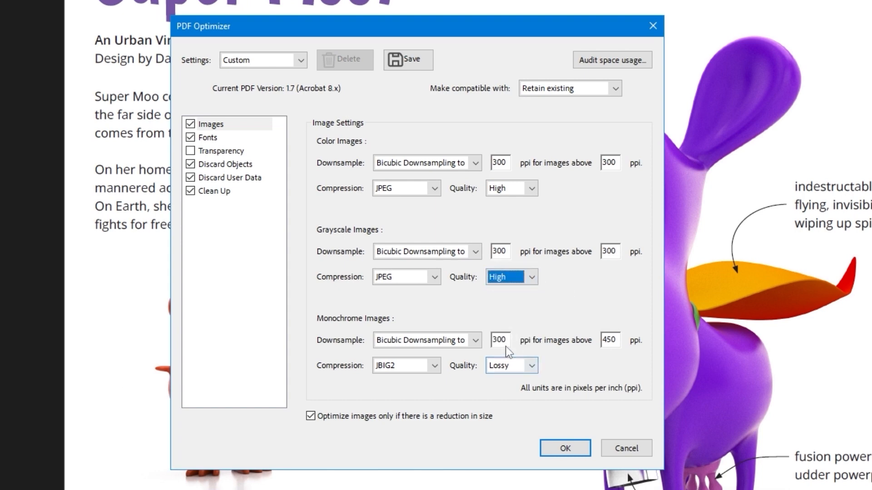
Set the monochrome downsampling threshold to images above 300 ppi and the monochrome quality to Lossless
double_click(608, 340)
type("300")
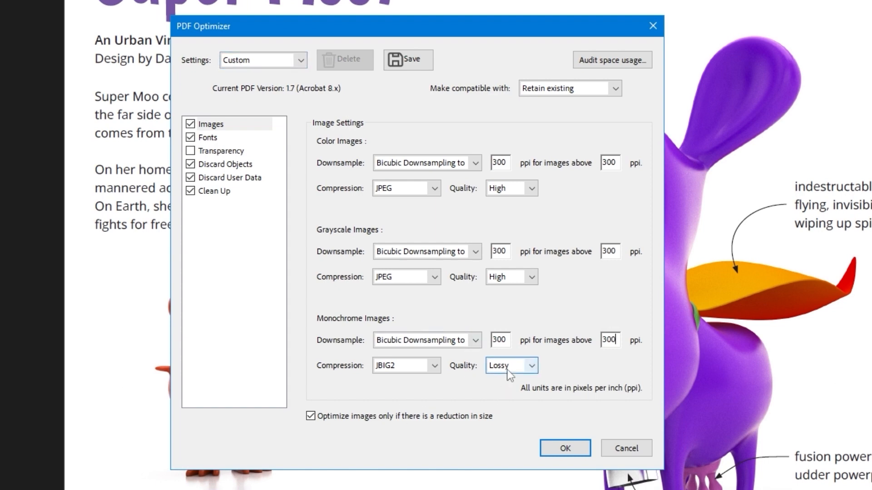
left_click(532, 367)
left_click(533, 368)
left_click(533, 369)
left_click(524, 391)
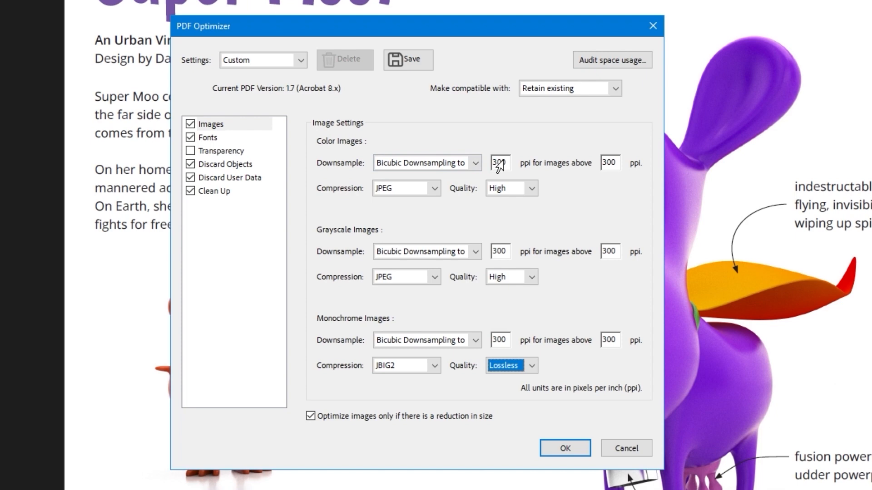
Check the font and transparency settings and enable the Discard Objects options, including flattened form fields, JavaScript actions, image fragments, print settings and search index
left_click(212, 139)
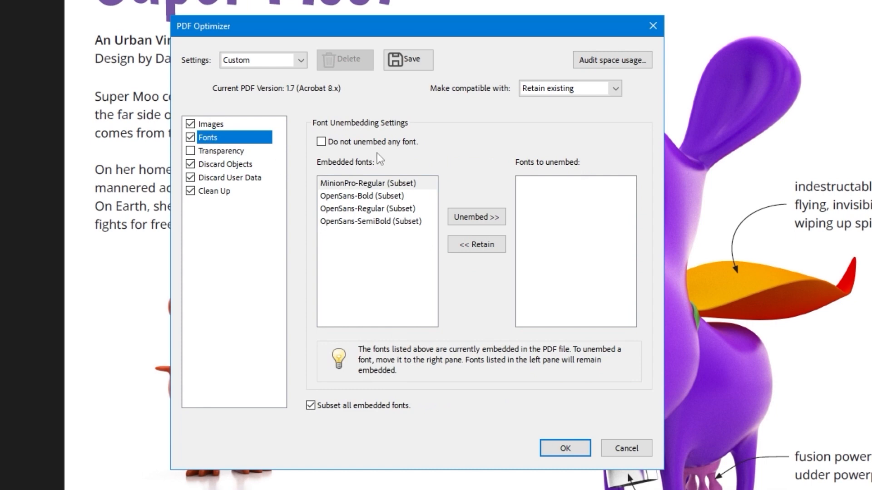
left_click(232, 152)
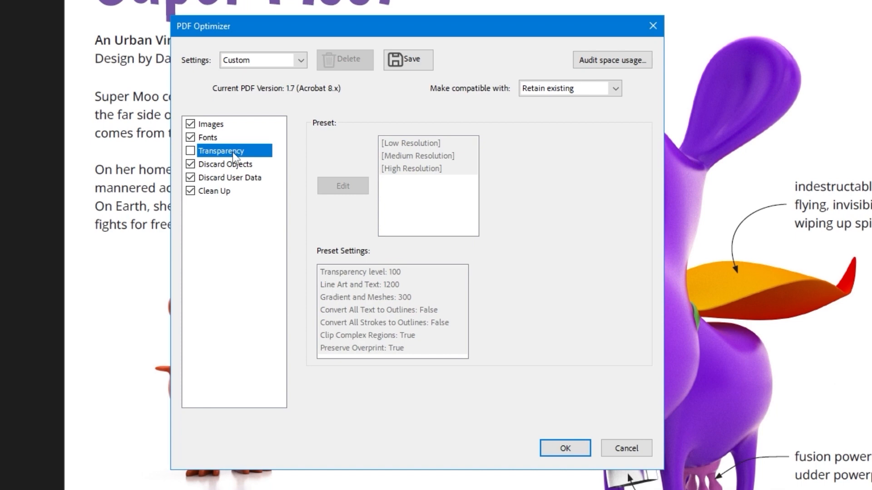
left_click(233, 165)
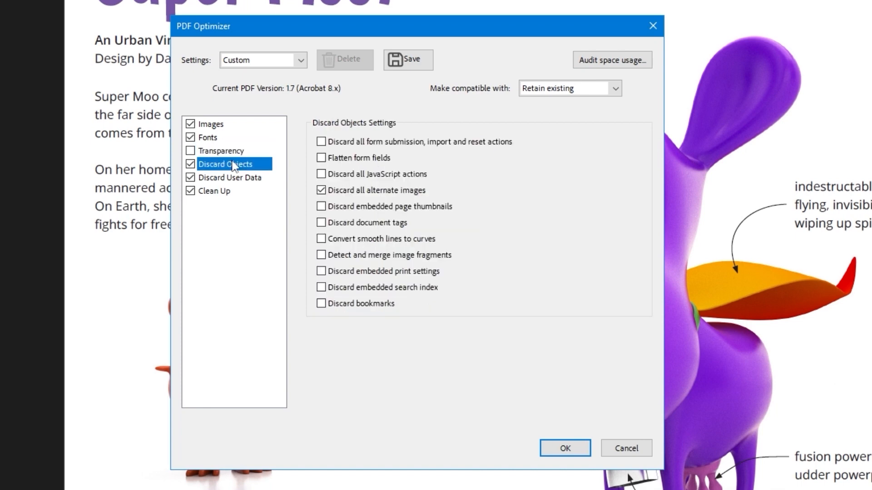
left_click(321, 141)
left_click(321, 158)
left_click(322, 174)
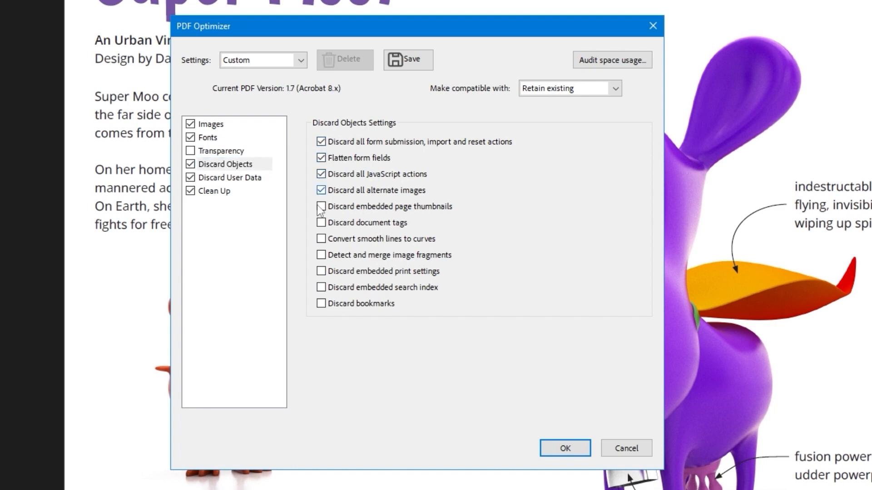
left_click(321, 255)
left_click(321, 271)
left_click(321, 287)
left_click(321, 303)
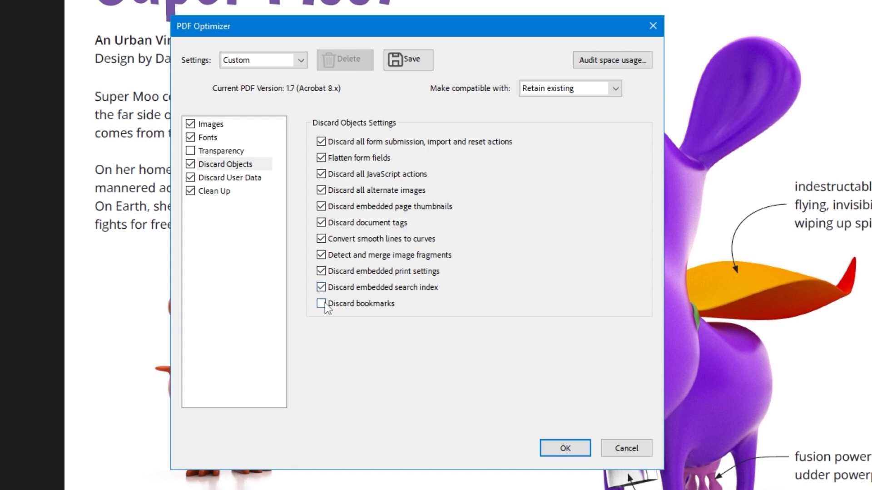
Review the Discard User Data and Clean Up settings, and save the optimized PDF over the existing Super Moo.pdf
left_click(230, 178)
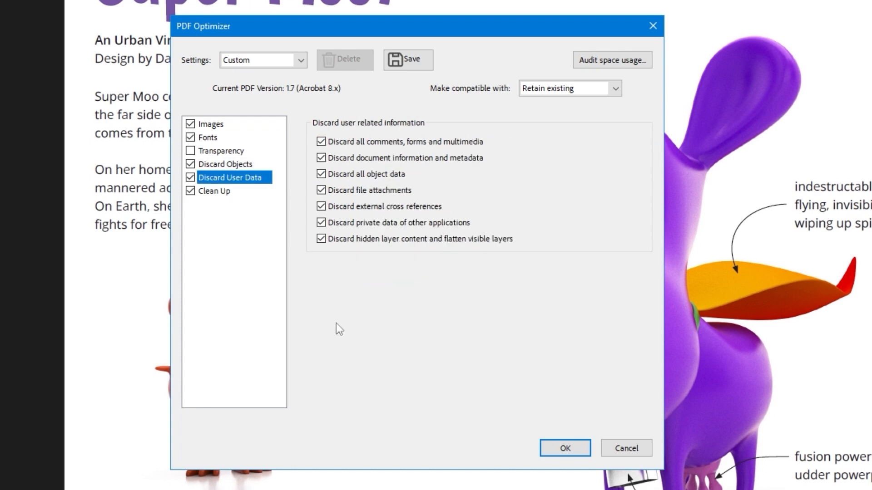
left_click(214, 191)
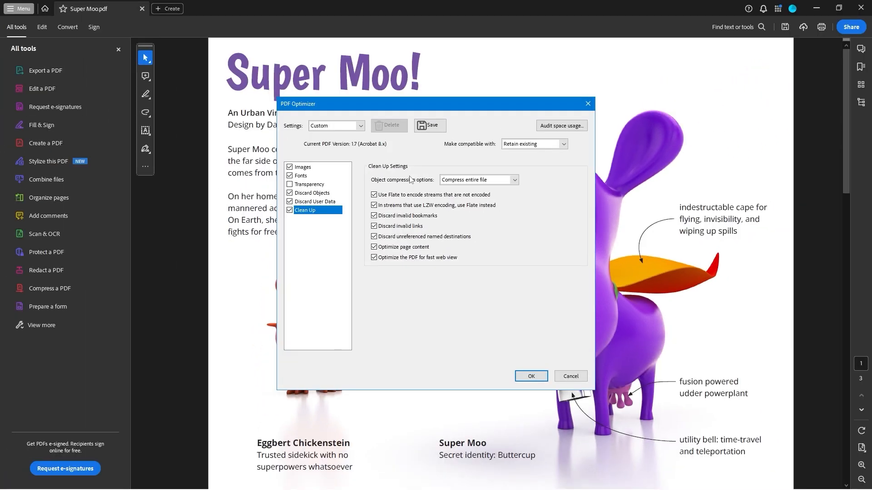
left_click(532, 376)
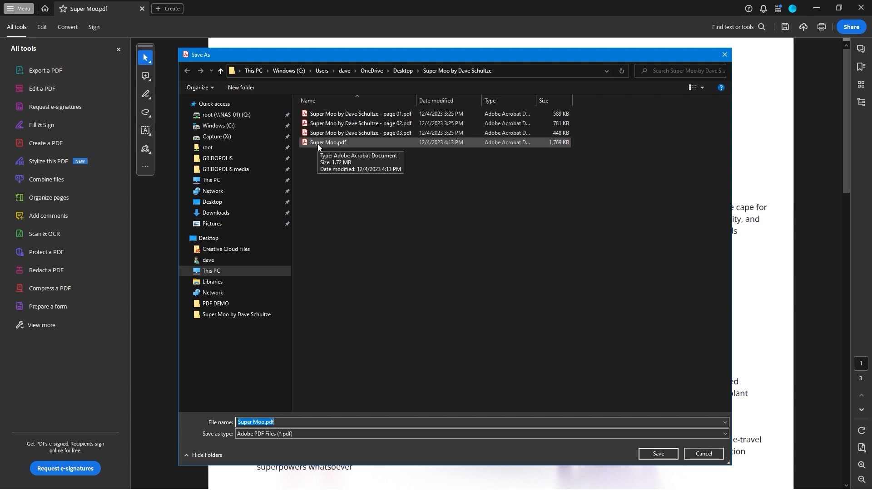
left_click(658, 453)
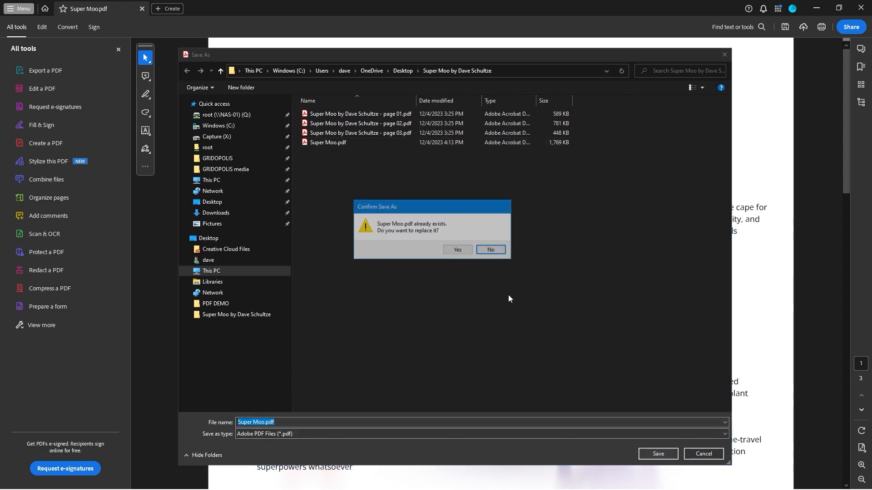
left_click(458, 250)
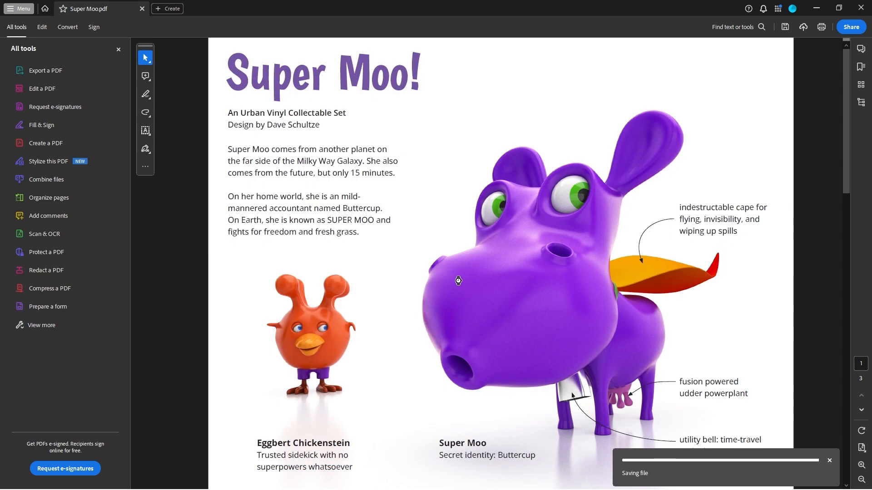